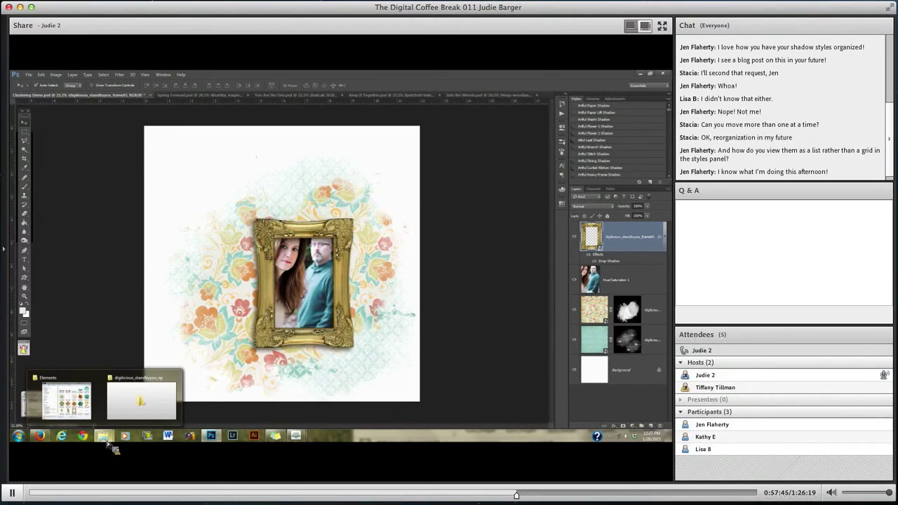
- Place the teal polka-dot ribbon digilicious_standbyyou_ribbon02 from the Elements folder onto the layout
click(66, 400)
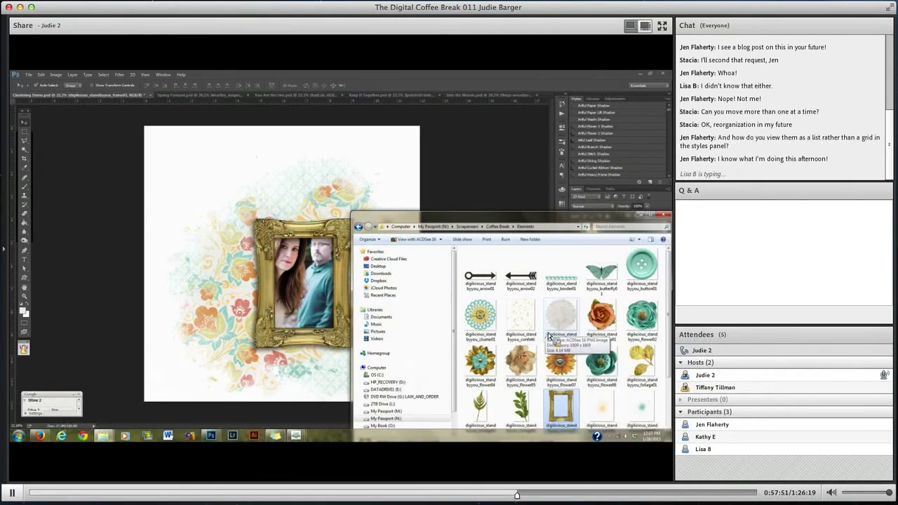
scroll(549, 338, down, 3)
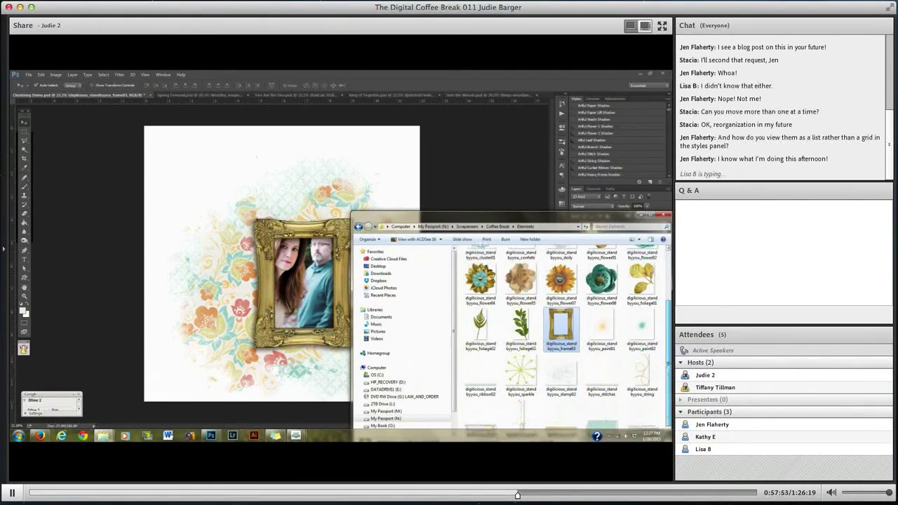
drag(480, 372, 239, 336)
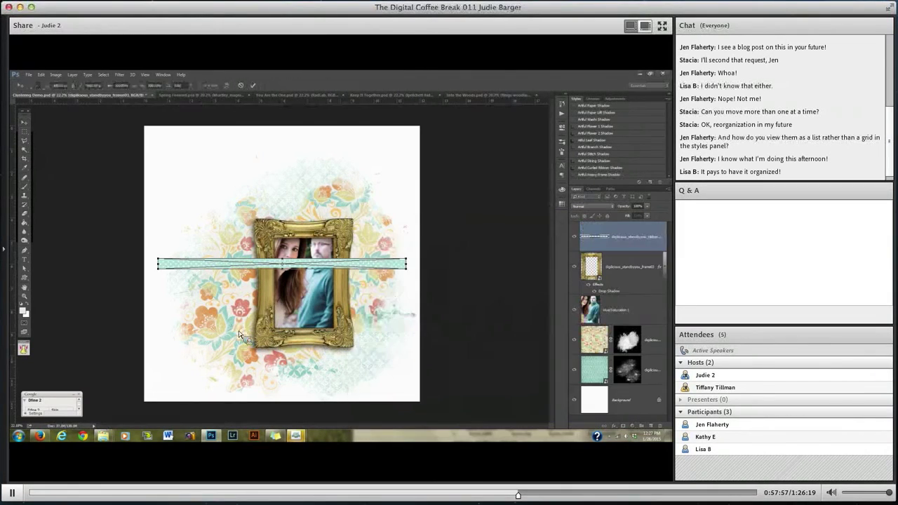
key(Return)
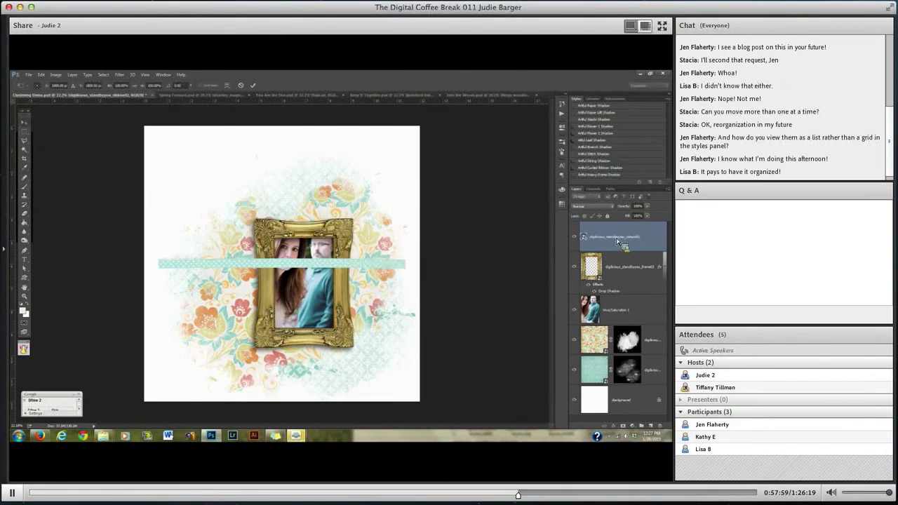
- Tuck the ribbon behind the photo across the lower part of the frame and apply an Artful shadow style to it
drag(618, 241, 632, 325)
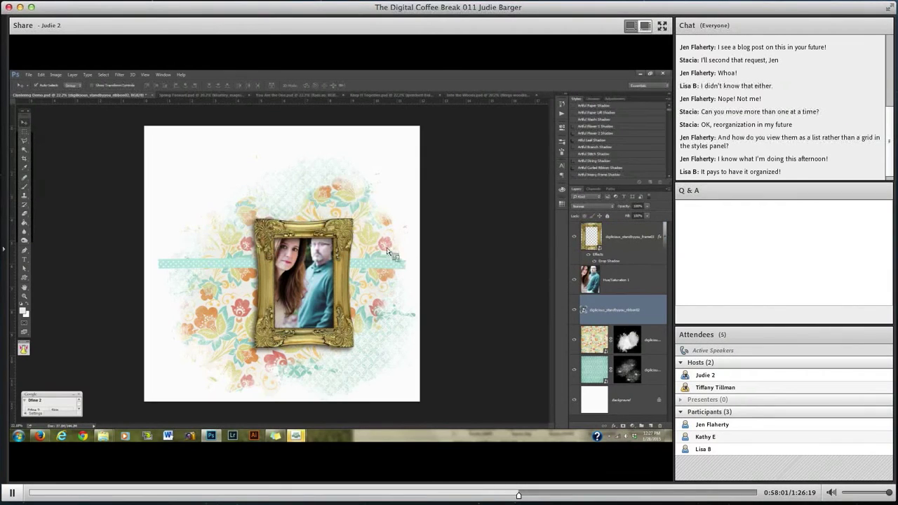
drag(367, 268, 386, 338)
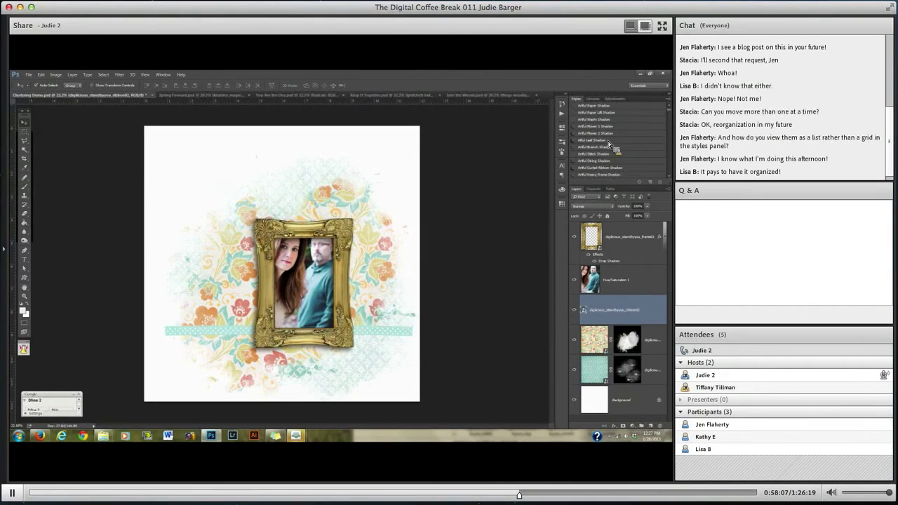
click(600, 113)
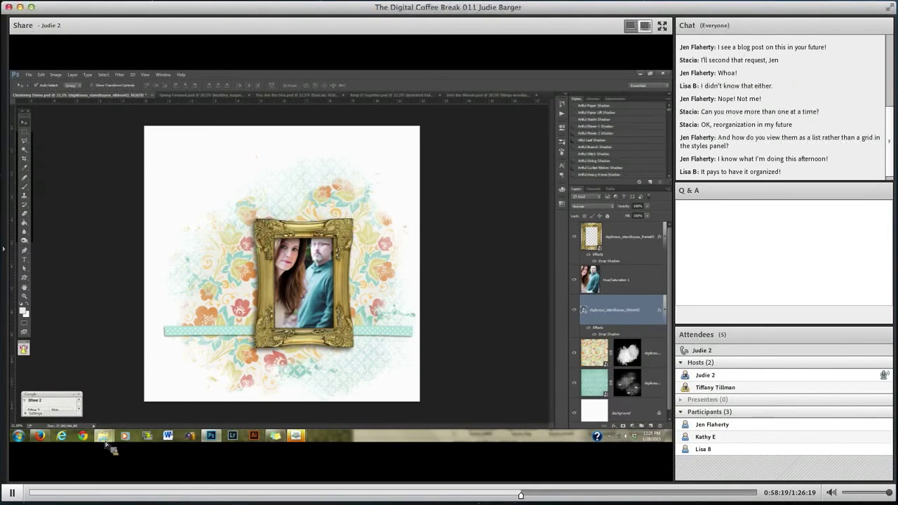
- Place the teal washi tape from the Elements folder just above the ribbon, partly behind the frame's lower left side
mouse_move(103, 436)
click(63, 400)
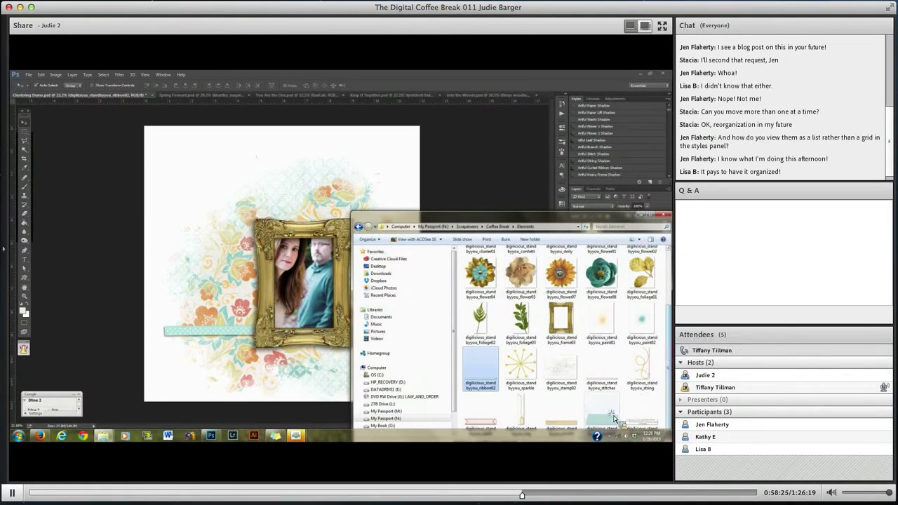
drag(550, 411, 331, 310)
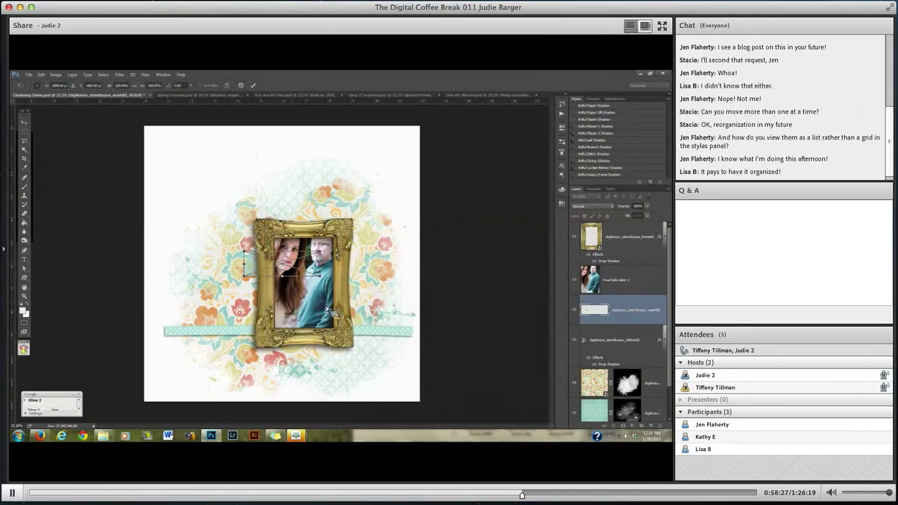
drag(261, 271, 199, 326)
key(Return)
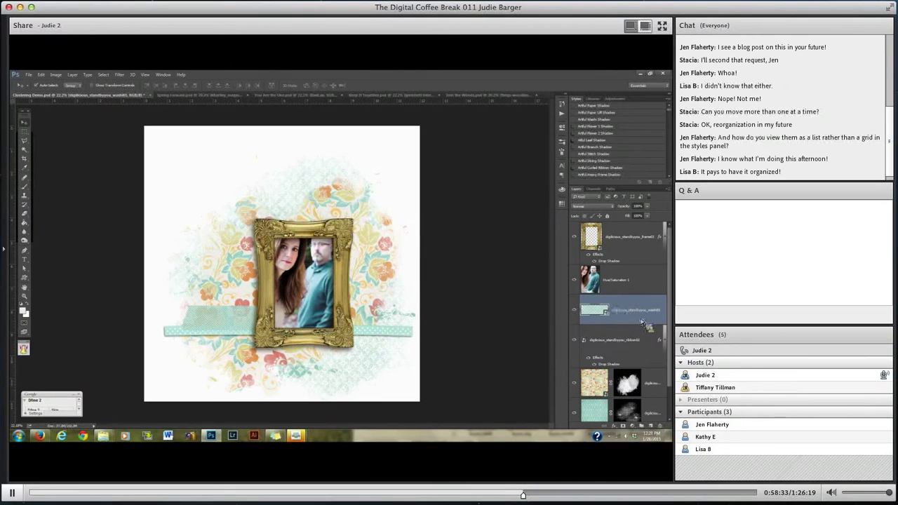
- Move the washi tape layer beneath the ribbon, give it an Artful shadow style and shift it slightly toward the frame
drag(643, 323, 634, 376)
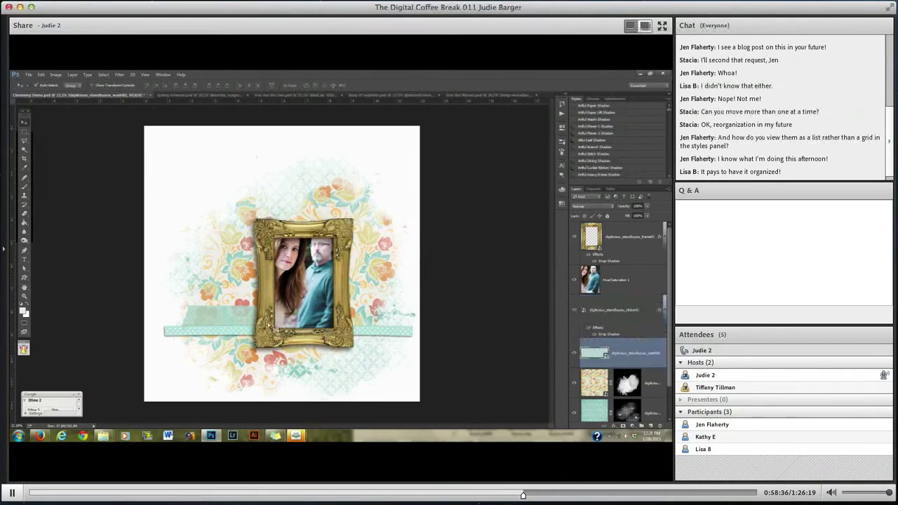
click(601, 132)
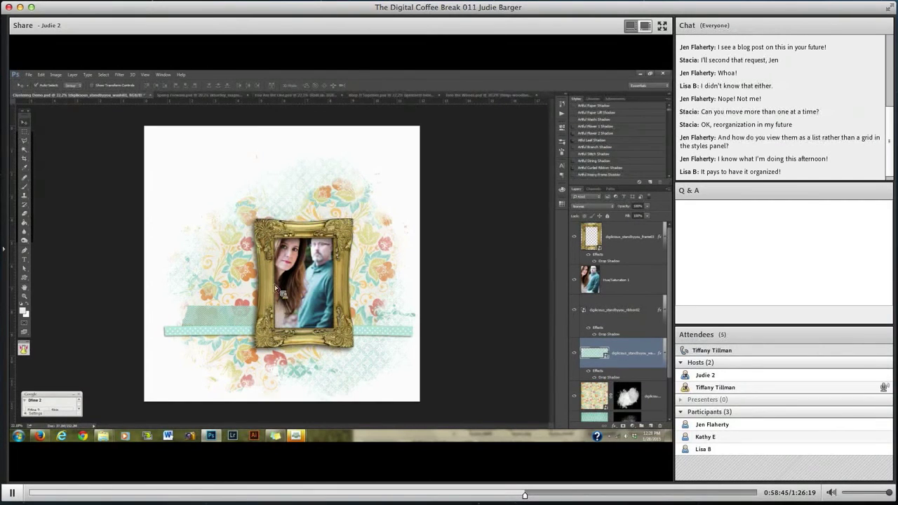
mouse_move(219, 323)
mouse_down()
mouse_move(236, 320)
mouse_move(218, 320)
mouse_up()
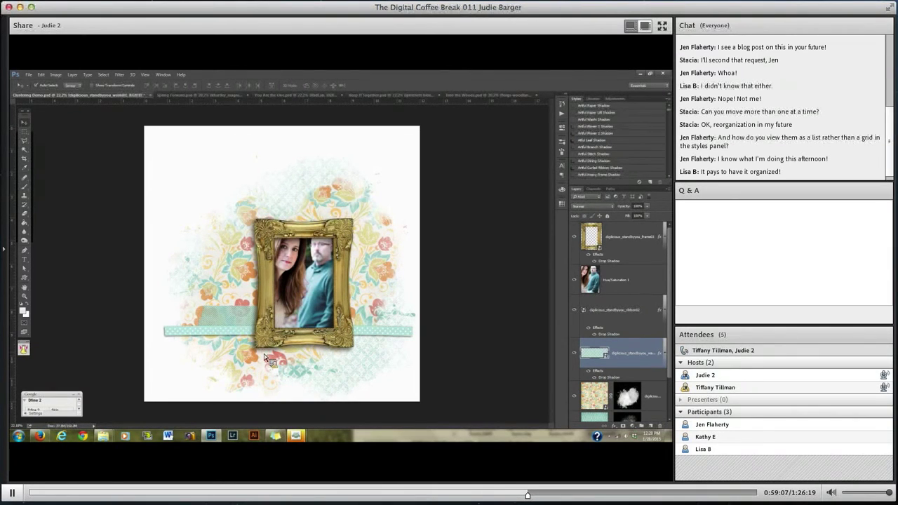
- Place the text stamp digilicious_standbyyou_stamp02 from the Elements folder across the layout and move its layer below the washi tape
mouse_move(99, 427)
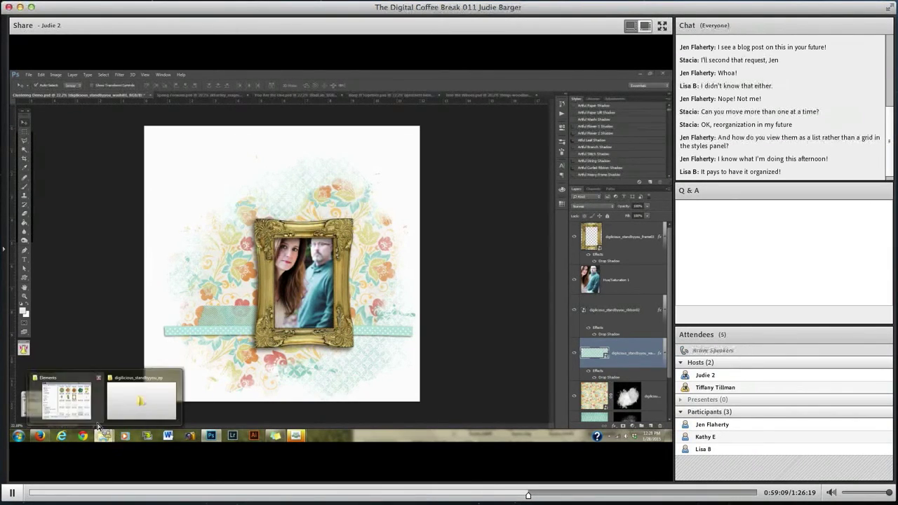
click(74, 412)
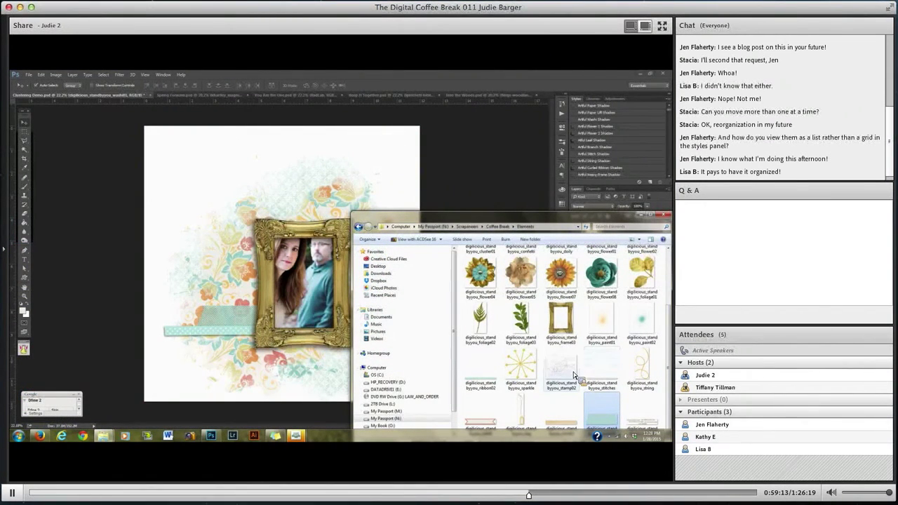
click(253, 351)
drag(253, 351, 340, 323)
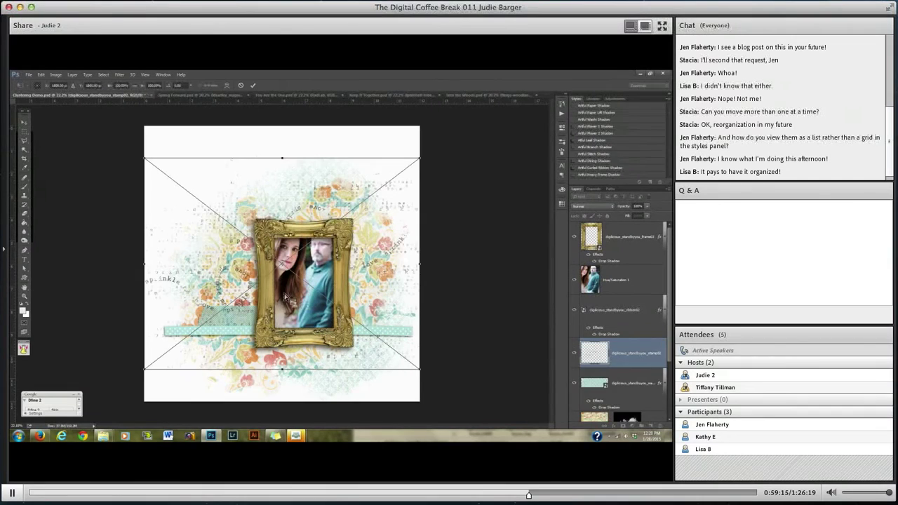
key(Return)
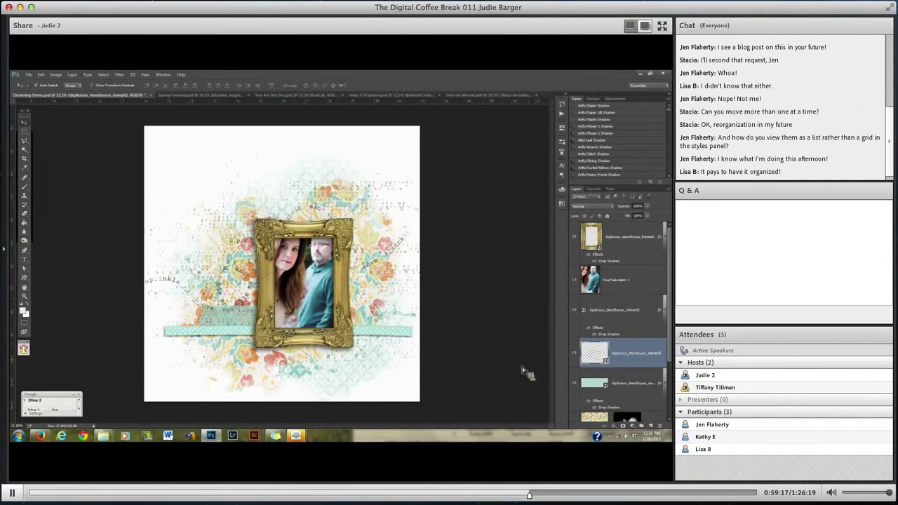
drag(601, 365, 528, 272)
scroll(667, 377, down, 2)
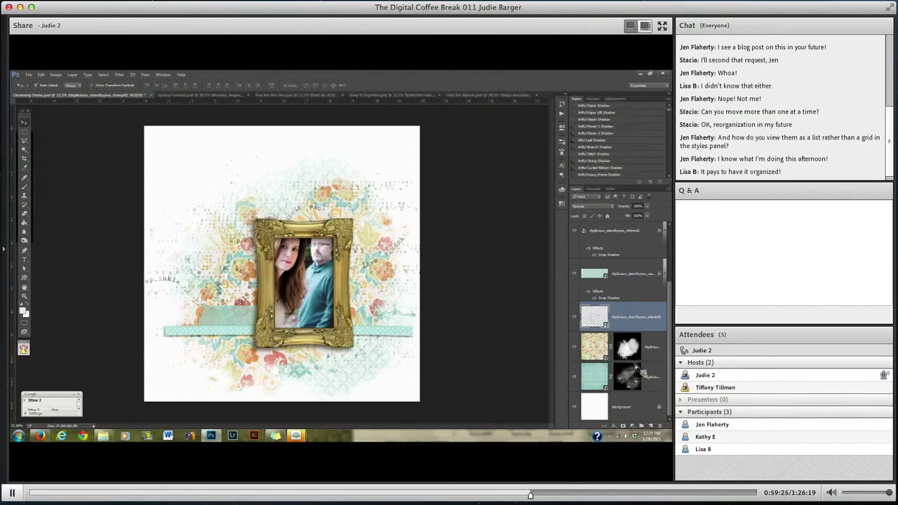
scroll(660, 340, up, 3)
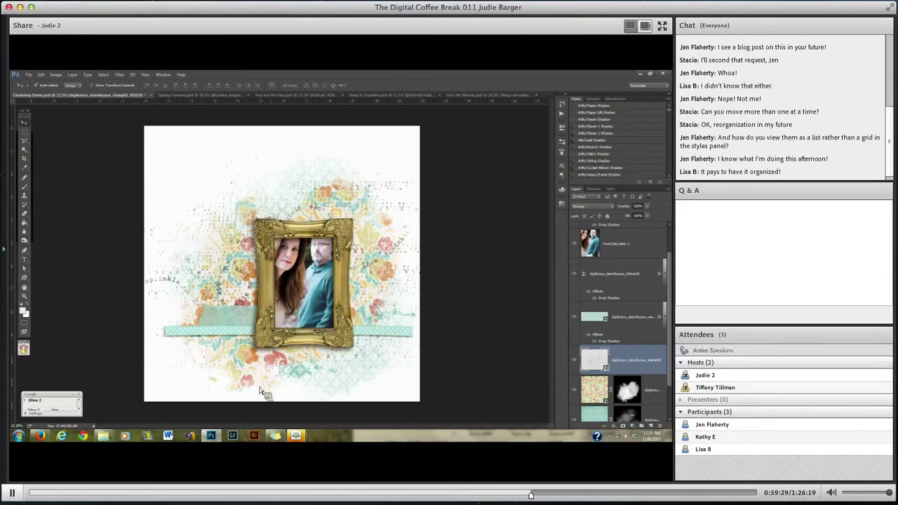
- Place the confetti element from the Elements folder, rotated, over the washi tape and ribbon at the frame's lower left
mouse_move(104, 442)
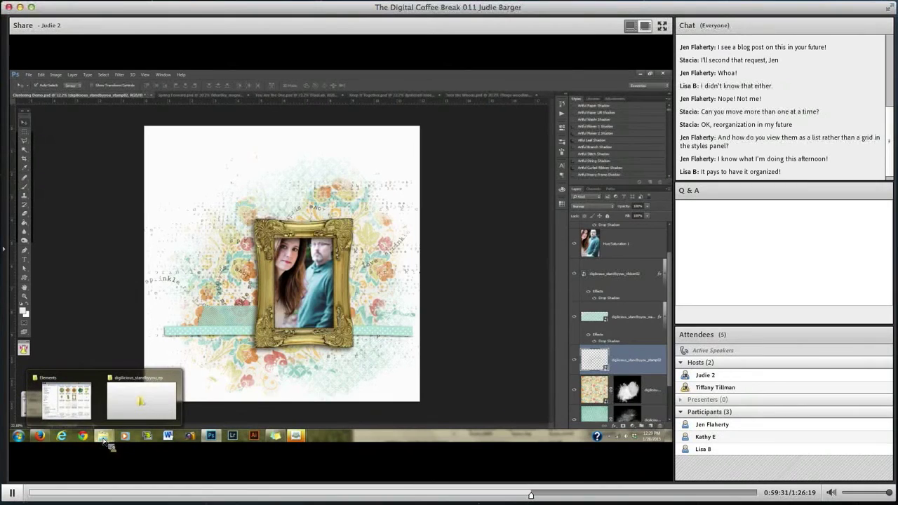
click(70, 401)
scroll(667, 377, down, 1)
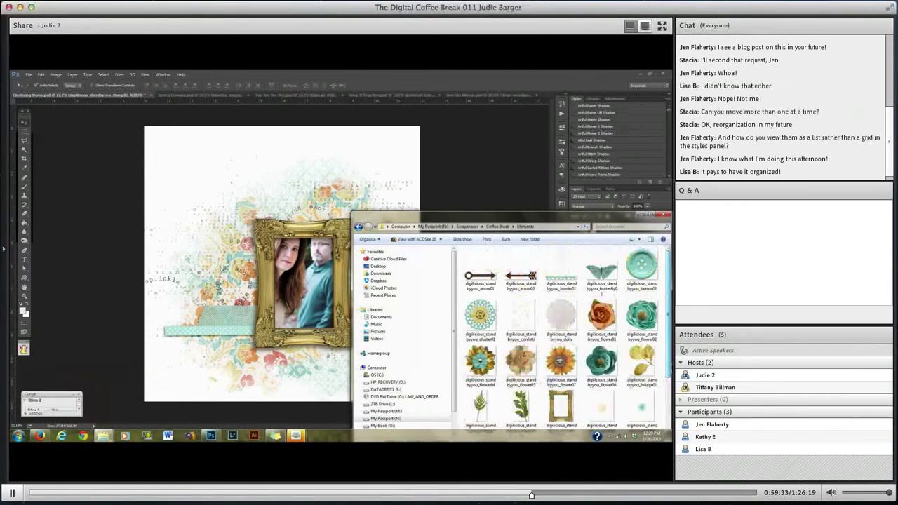
scroll(562, 365, down, 2)
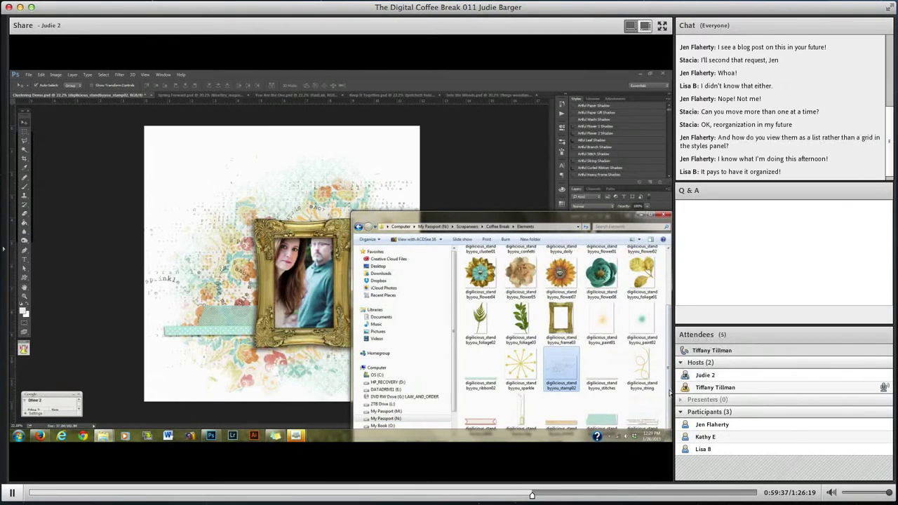
drag(567, 224, 563, 175)
scroll(667, 272, up, 2)
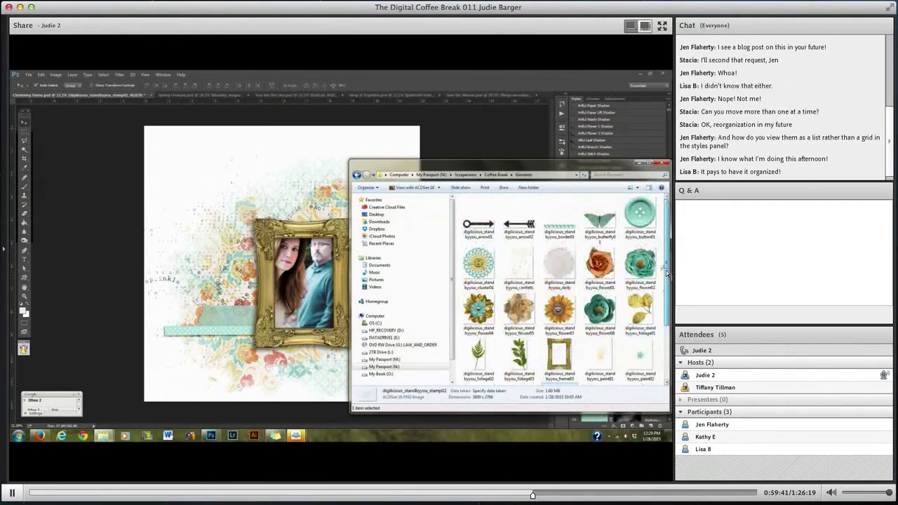
drag(668, 272, 669, 309)
drag(523, 273, 247, 288)
drag(321, 342, 265, 330)
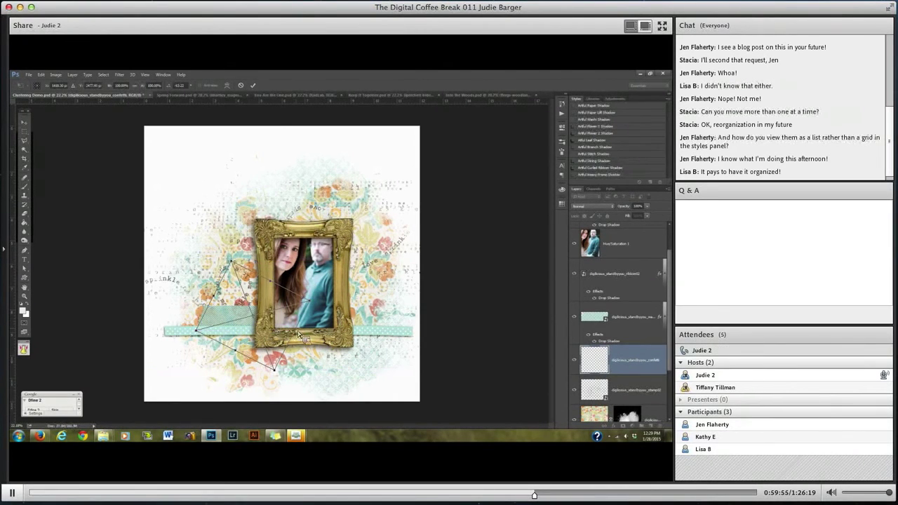
key(Return)
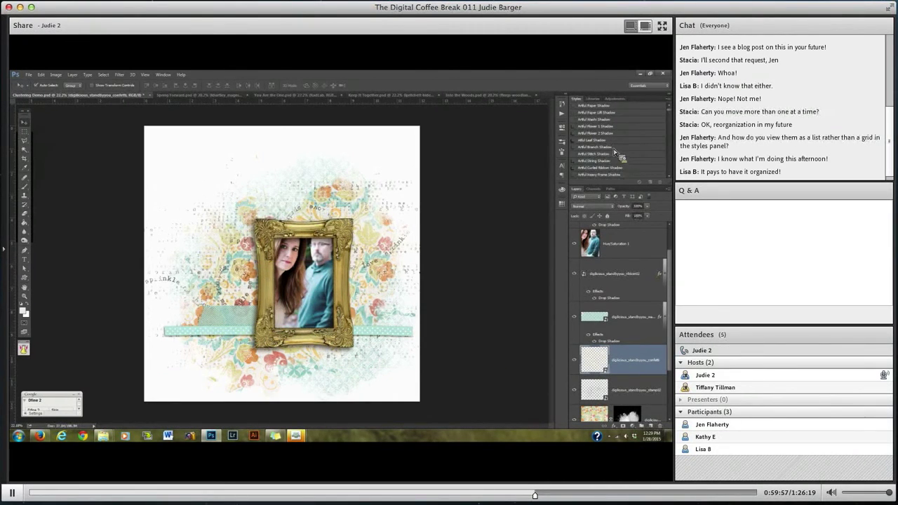
- Raise the confetti layer above the ribbon with an Artful shadow style and nudge the confetti slightly left
drag(602, 133, 637, 271)
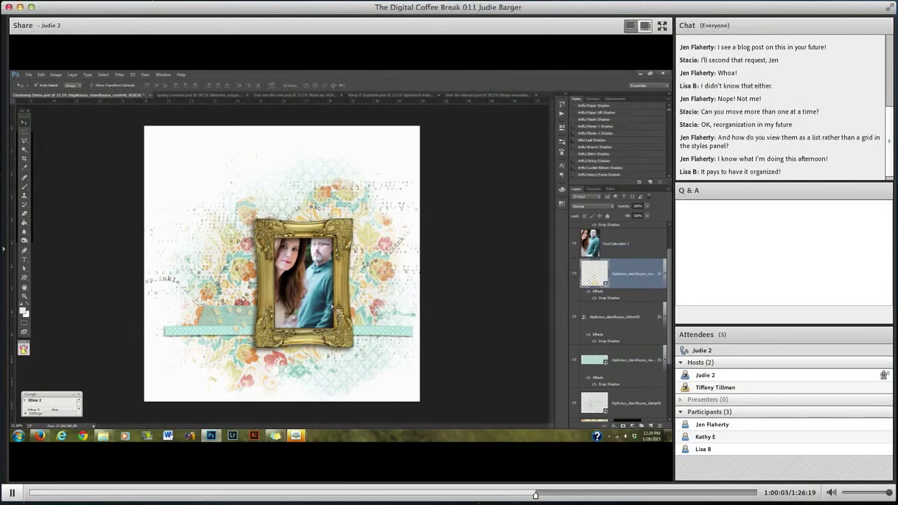
drag(239, 334, 232, 334)
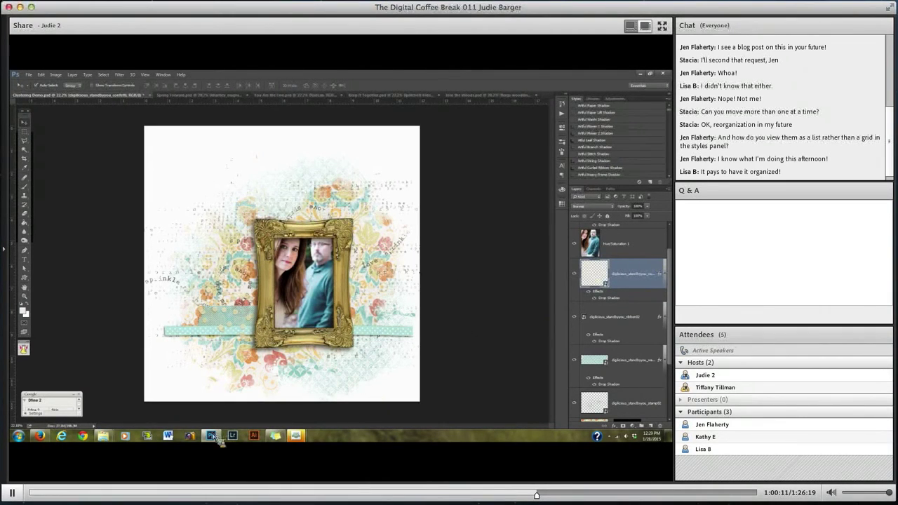
- Place the fern digilicious_standbyyou_foliage02, rotated to point left and scaled to about 75%, behind the frame's lower left corner
mouse_move(103, 442)
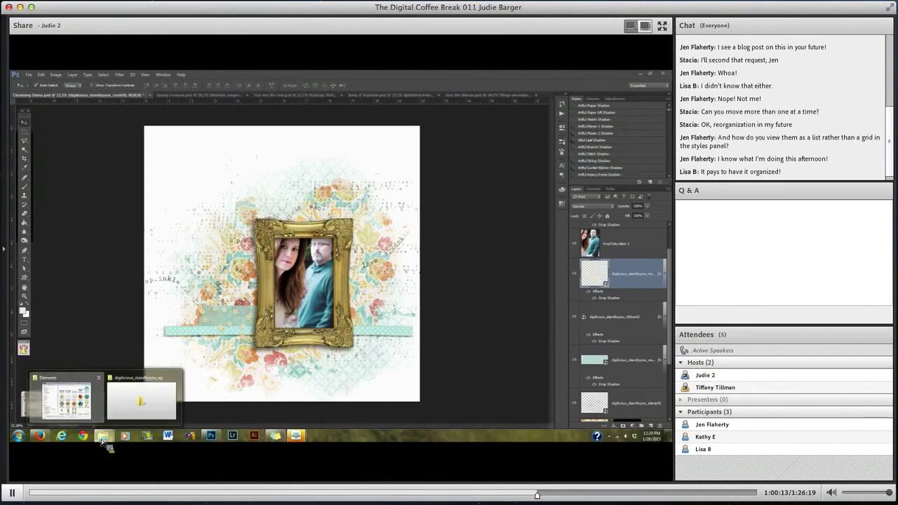
click(110, 410)
drag(514, 346, 366, 257)
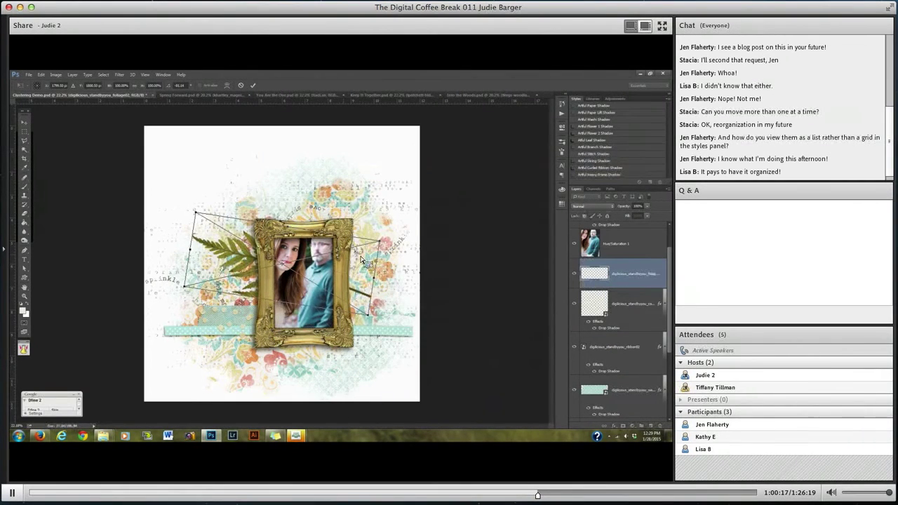
drag(281, 280, 254, 328)
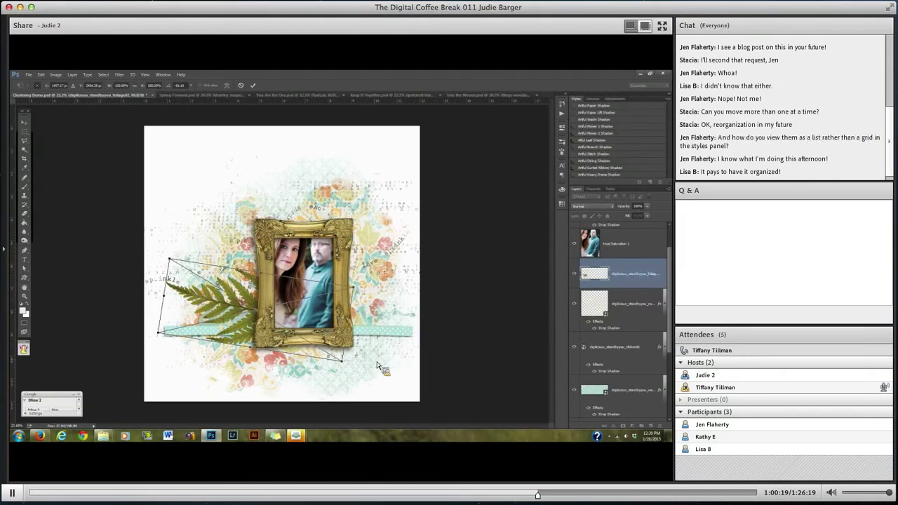
drag(342, 360, 302, 334)
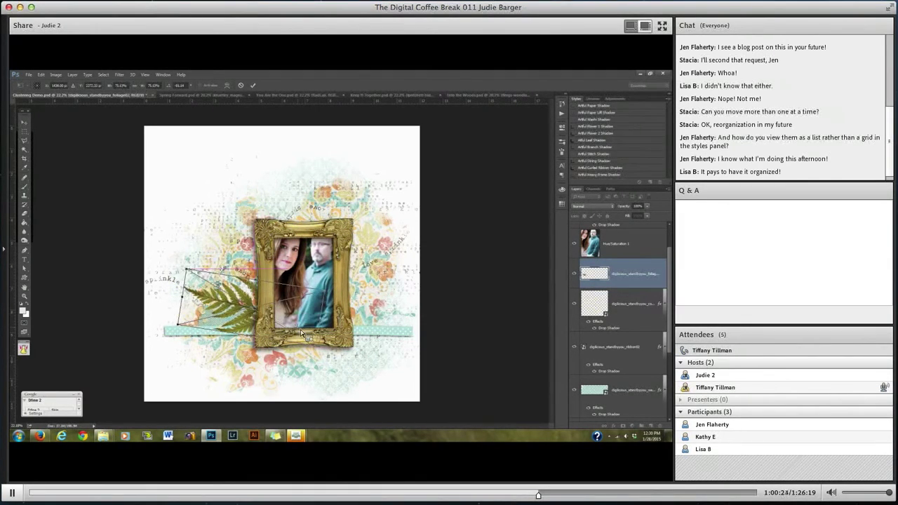
key(Return)
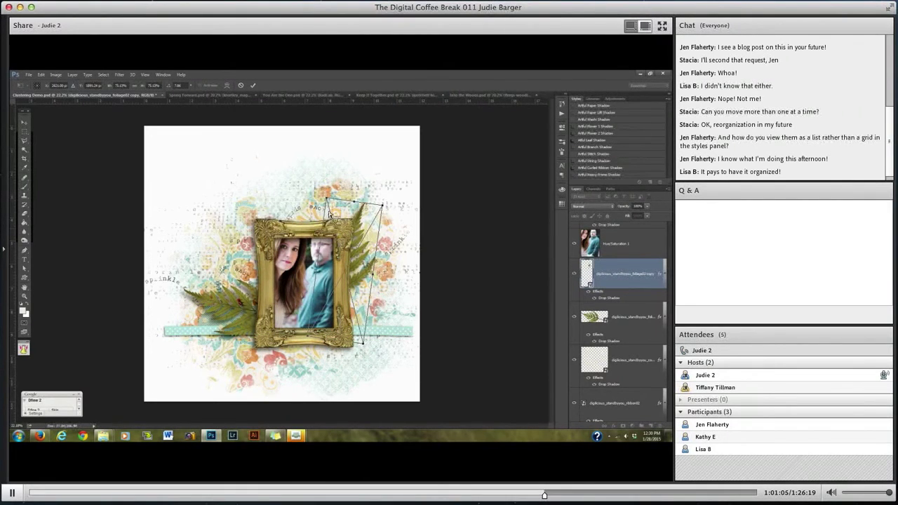
- Shrink the fern copy and rotate it to fan out toward the upper right from behind the frame's right side
drag(387, 240, 385, 247)
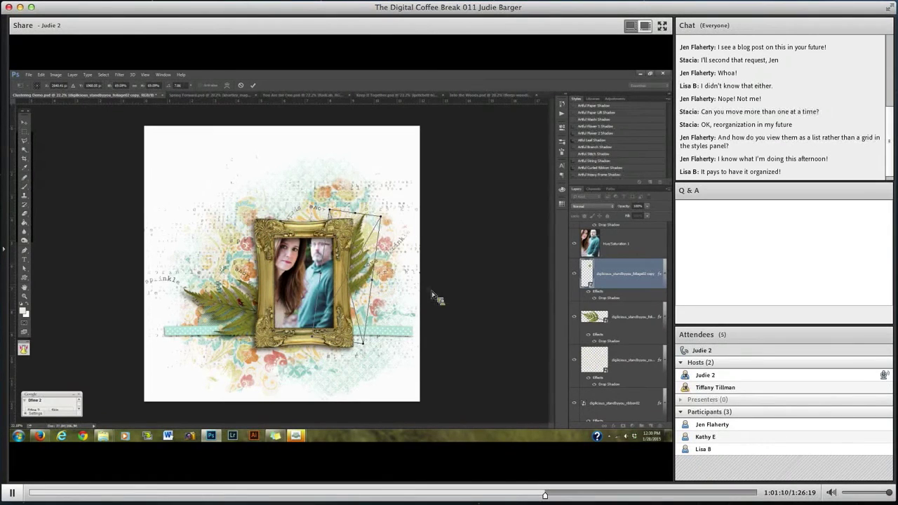
drag(379, 371, 370, 254)
key(Return)
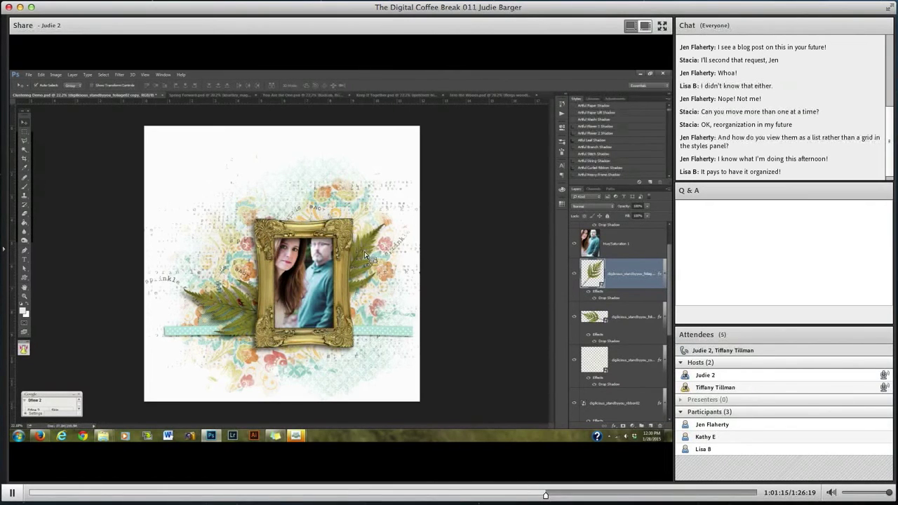
- Place the green leafy branch digilicious_standbyyou_foliage03, scaled down and rotated to point left, beneath the ferns at the frame's lower left with Artful Leaf Shadow
mouse_move(108, 441)
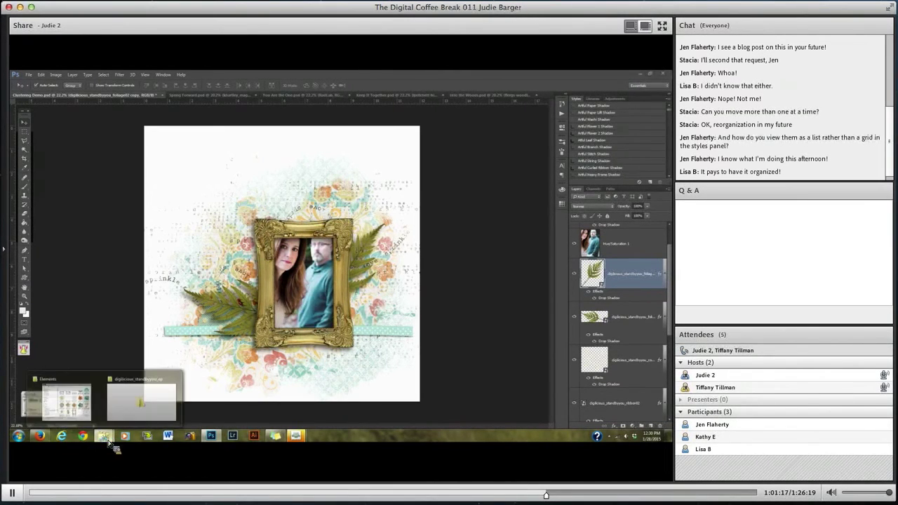
click(83, 410)
drag(517, 366, 308, 337)
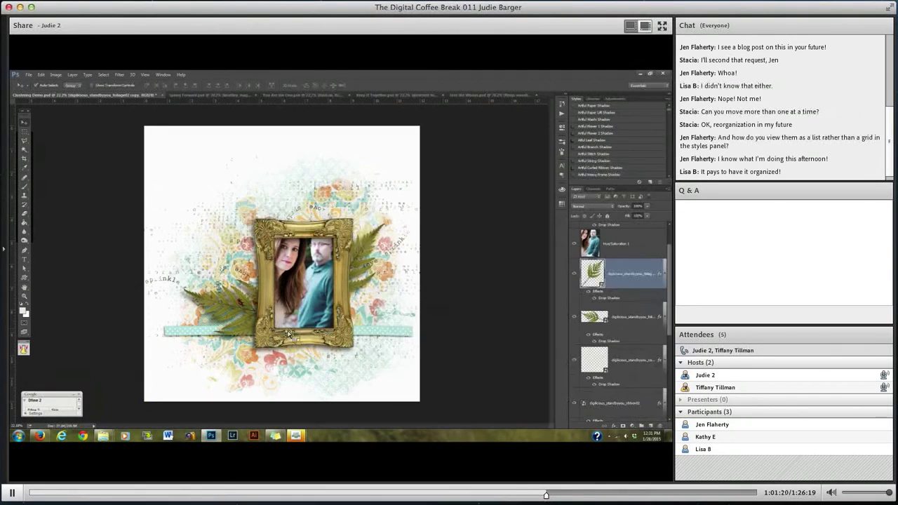
drag(325, 280, 265, 349)
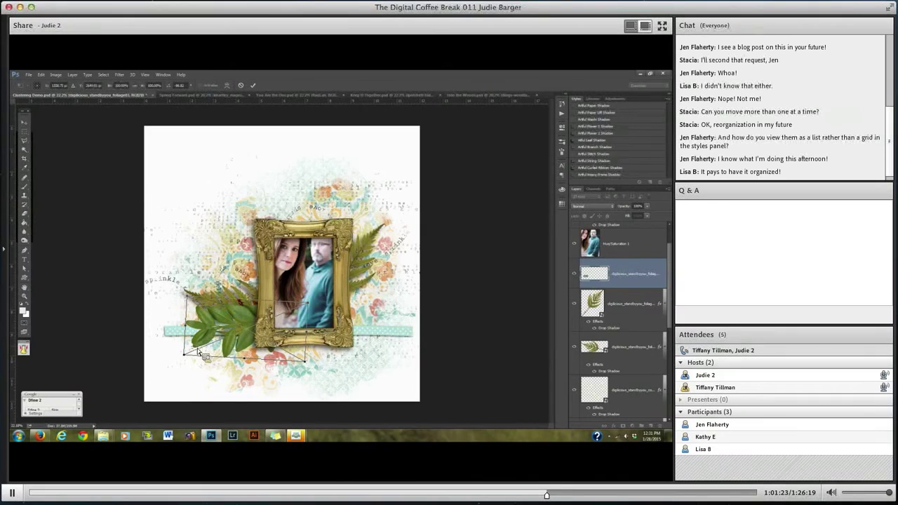
drag(202, 355, 210, 357)
drag(281, 338, 293, 334)
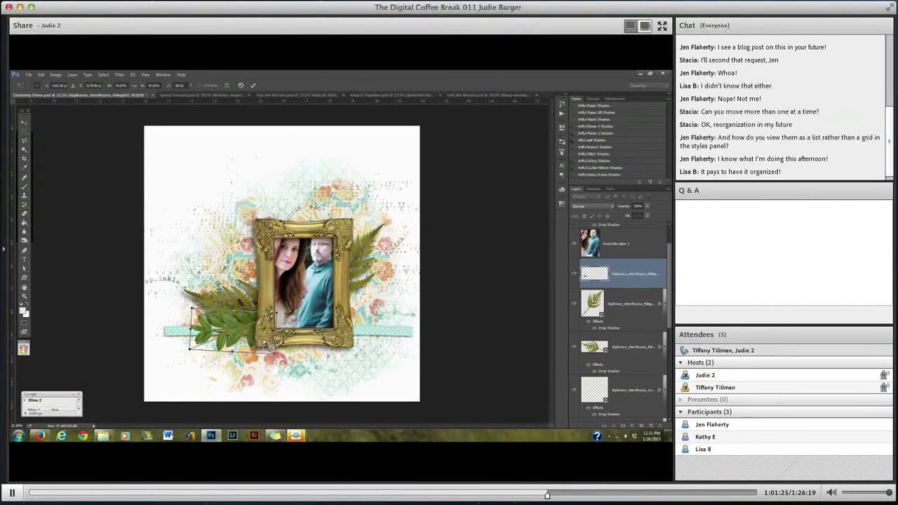
key(Return)
drag(627, 337, 627, 372)
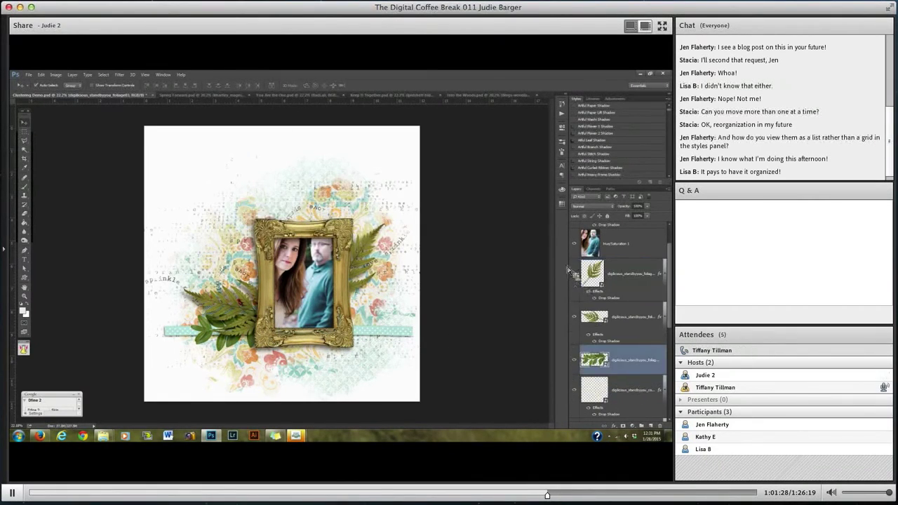
click(596, 140)
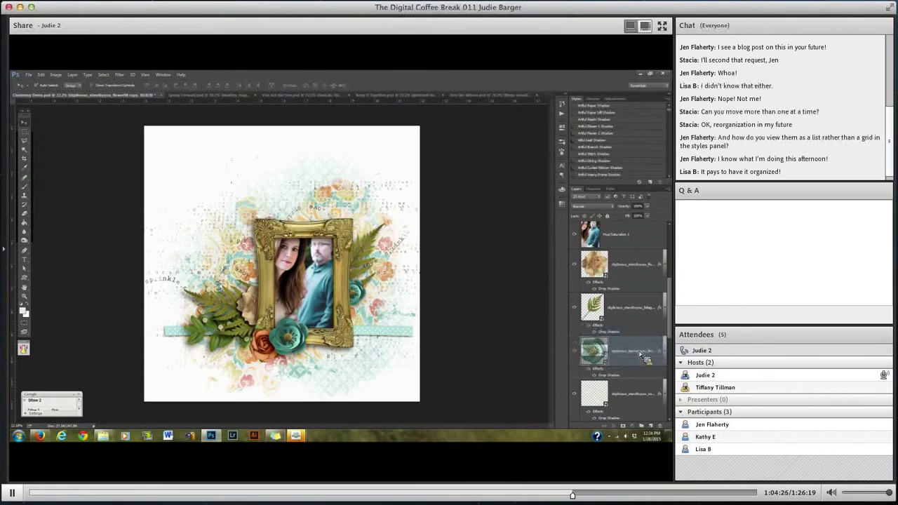
- Lower the small teal flower copy's layer beneath both fern layers so it tucks behind the foliage at the frame's right
drag(642, 371, 642, 372)
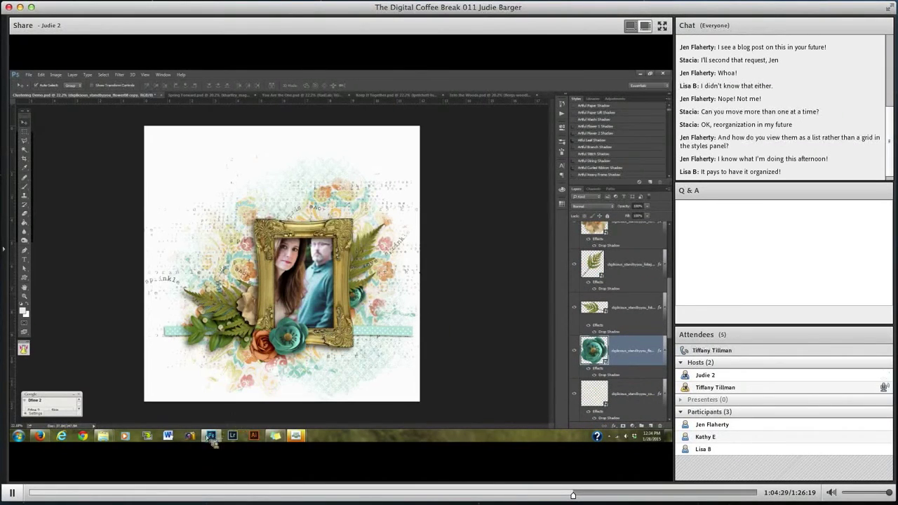
- Place the arrow digilicious_standbyyou_arrow02 among the leaves at the frame's lower left with the Artful Flower 1 Shadow style
mouse_move(105, 436)
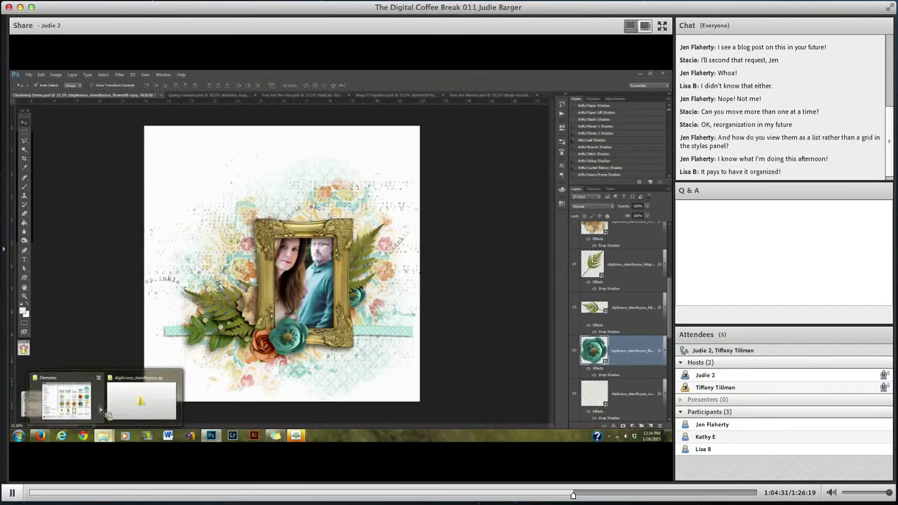
click(115, 413)
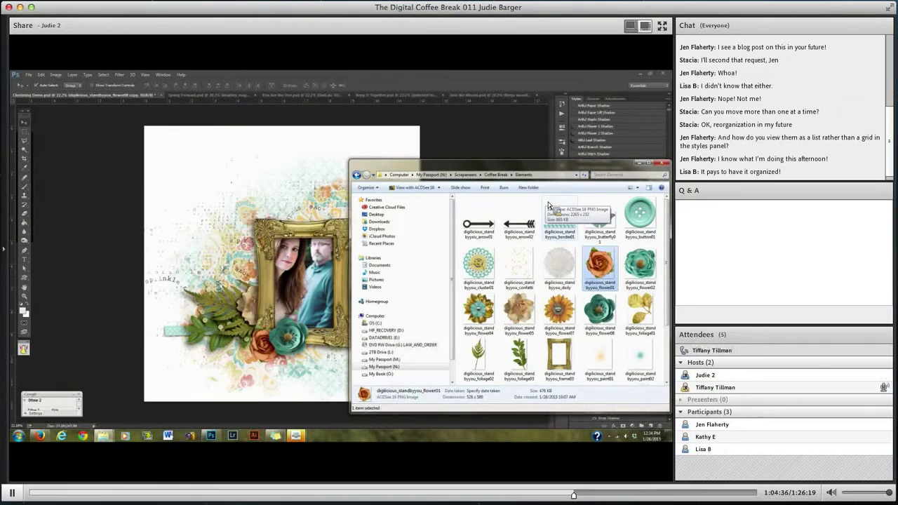
drag(531, 224, 334, 333)
key(Return)
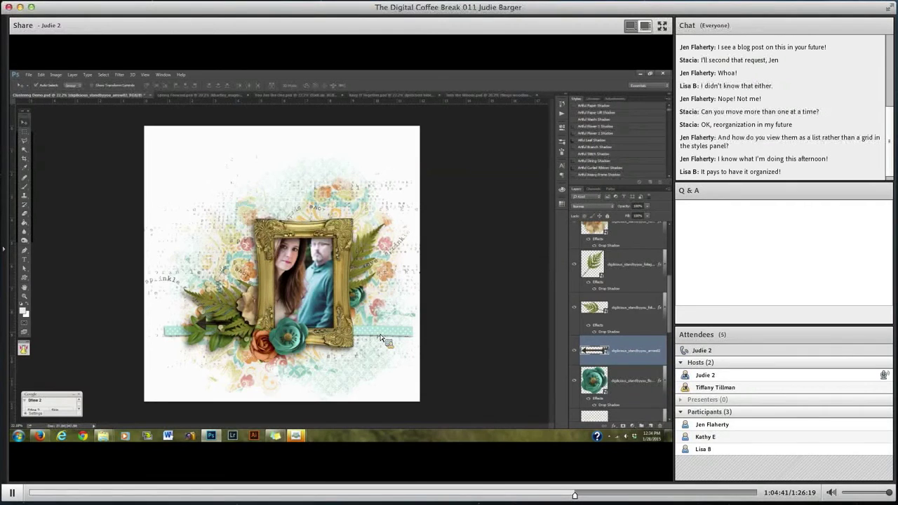
click(600, 111)
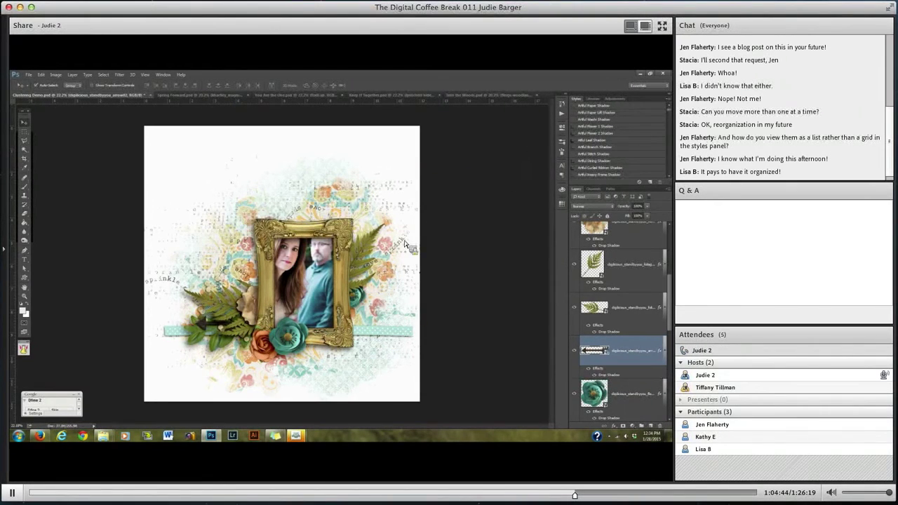
click(598, 126)
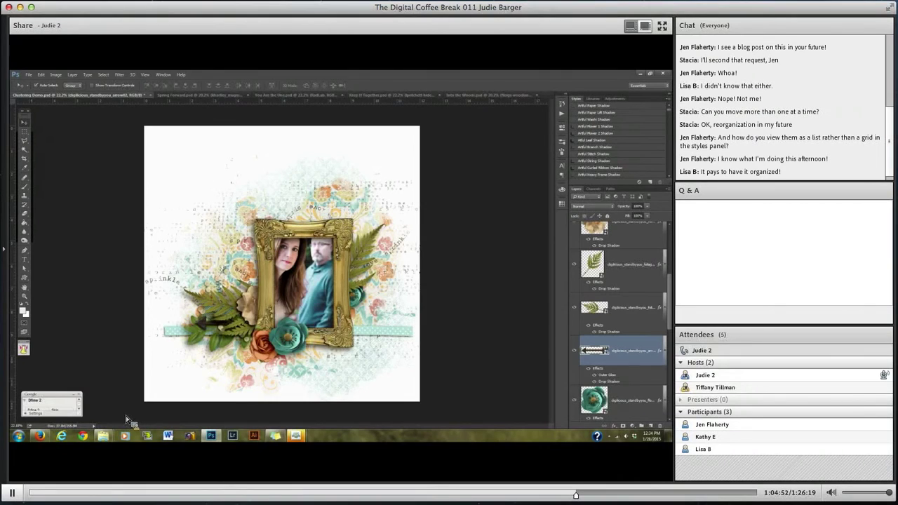
- Place digilicious_standbyyou_trim02, scaled to about 38%, behind the frame's lower right, layered above the border and ribbon with an Artful shadow style
mouse_move(109, 438)
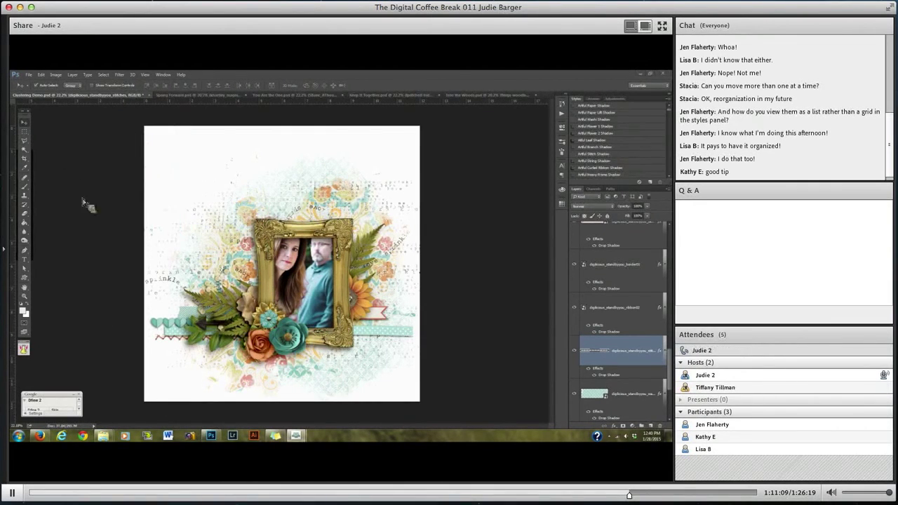
click(102, 439)
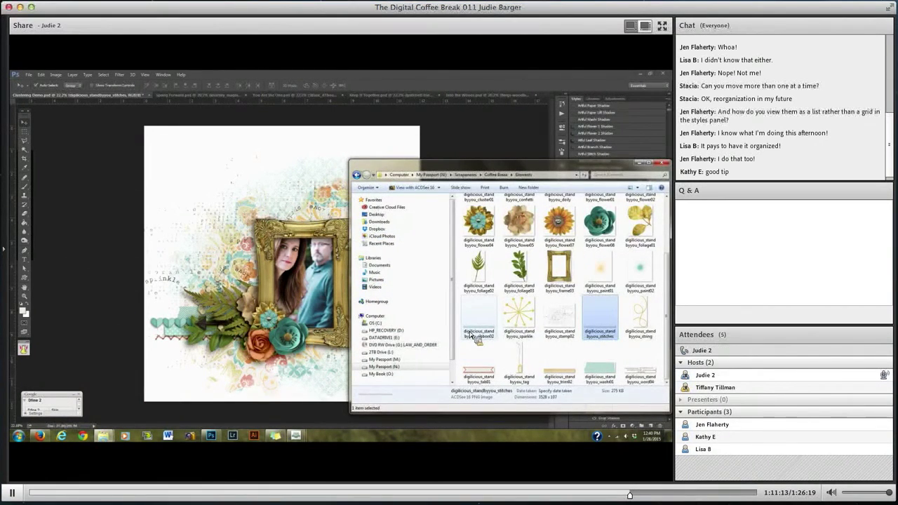
drag(471, 337, 662, 327)
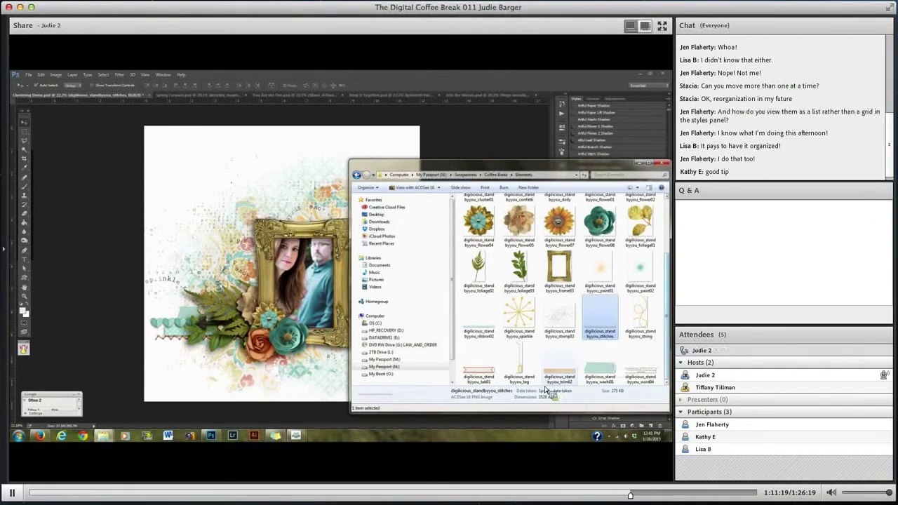
drag(600, 316, 290, 340)
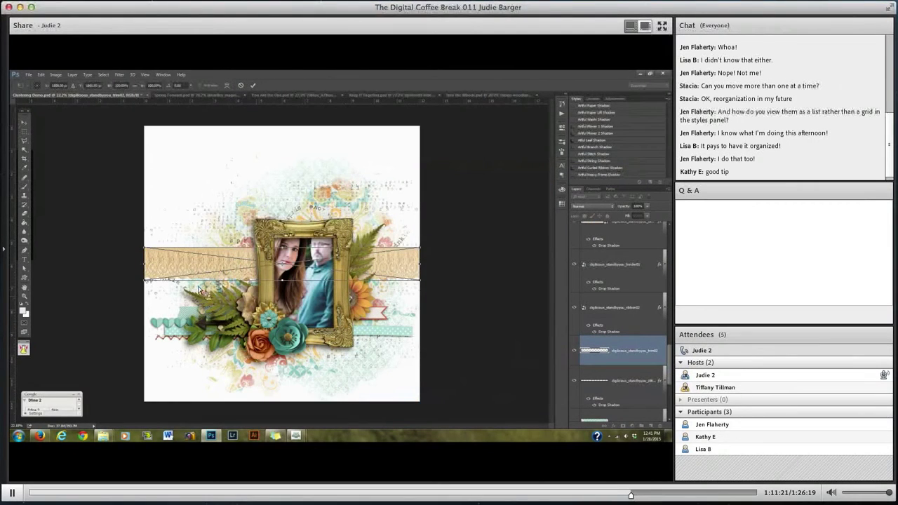
drag(148, 285, 316, 262)
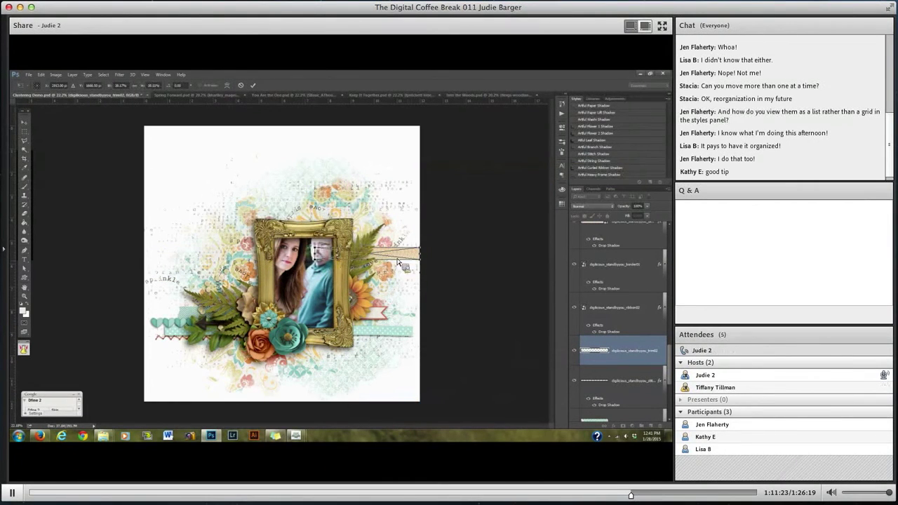
drag(400, 287, 391, 331)
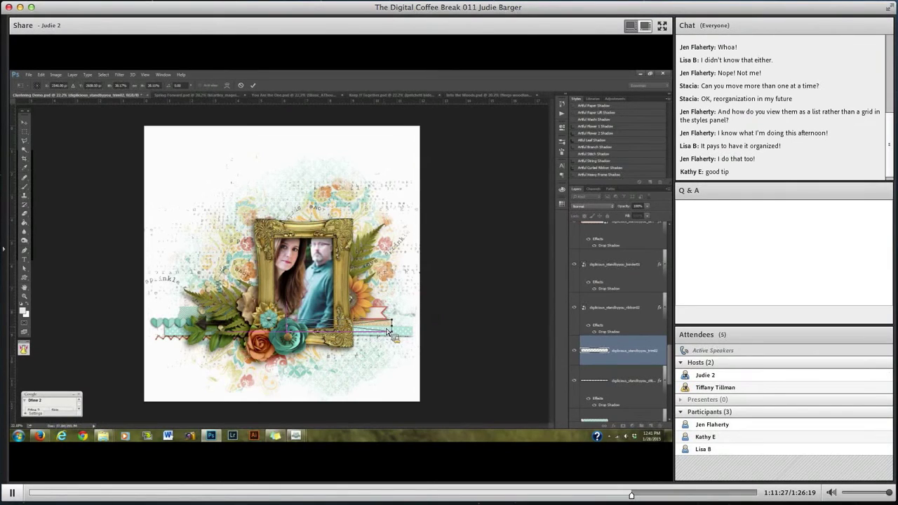
key(Return)
drag(631, 361, 618, 270)
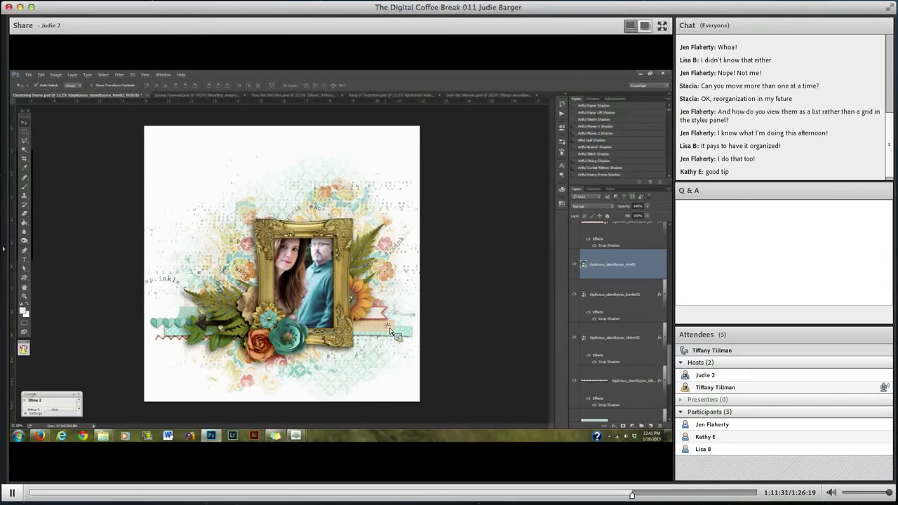
click(611, 117)
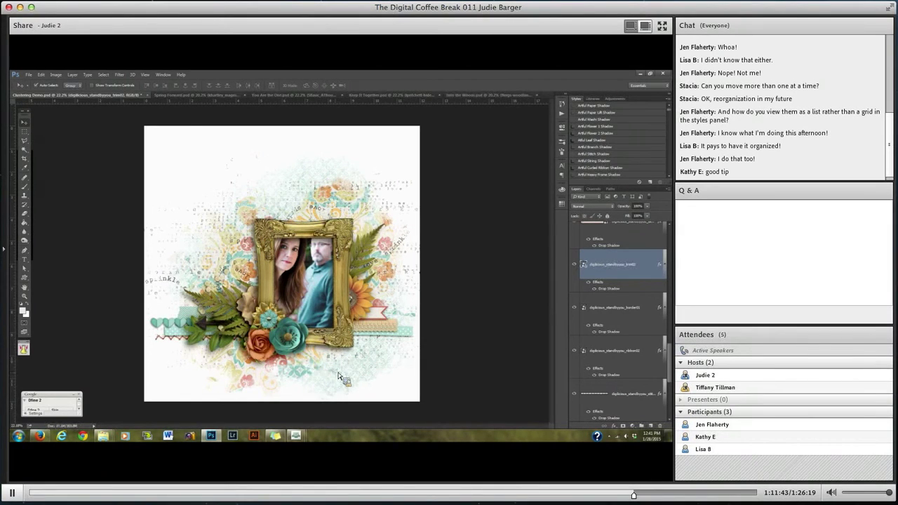
- Place the string element digilicious_standbyyou_string from the Elements folder, rotated sideways with its loop pointing left, at the frame's lower left cluster
mouse_move(103, 436)
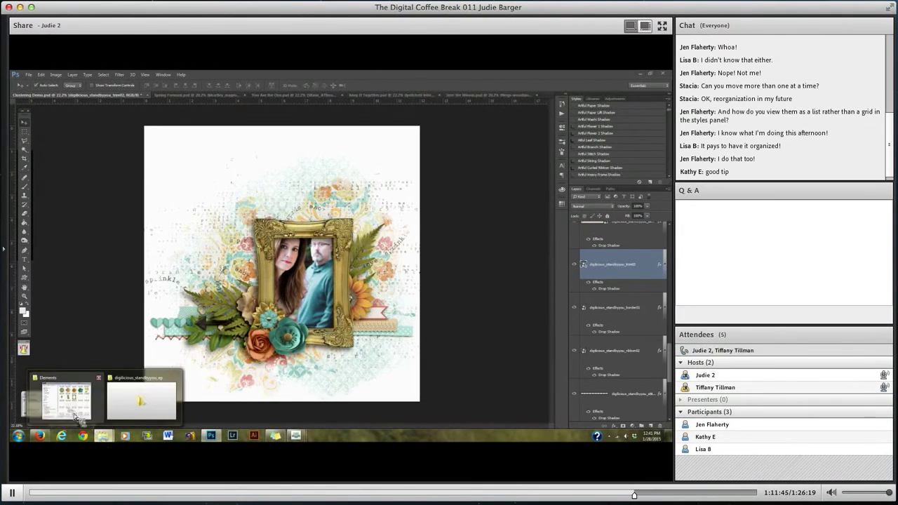
click(60, 399)
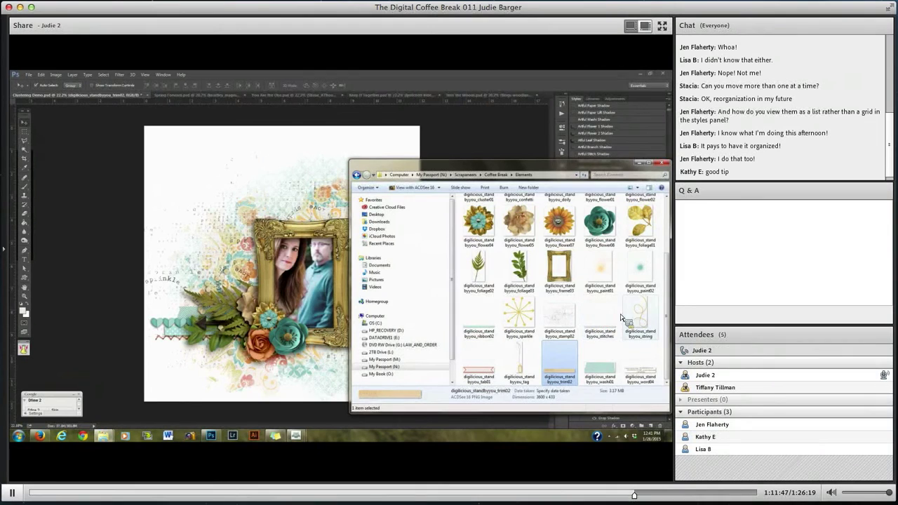
drag(658, 321, 372, 250)
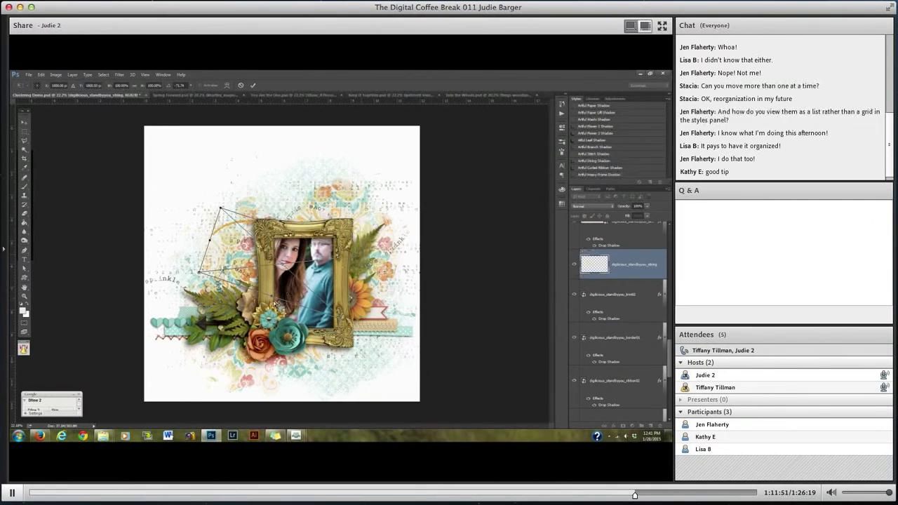
drag(294, 302, 372, 364)
key(Return)
- Raise the string layer between the two fern layers and give it a drop shadow style
mouse_move(625, 264)
mouse_down()
mouse_move(635, 211)
mouse_move(629, 272)
mouse_up()
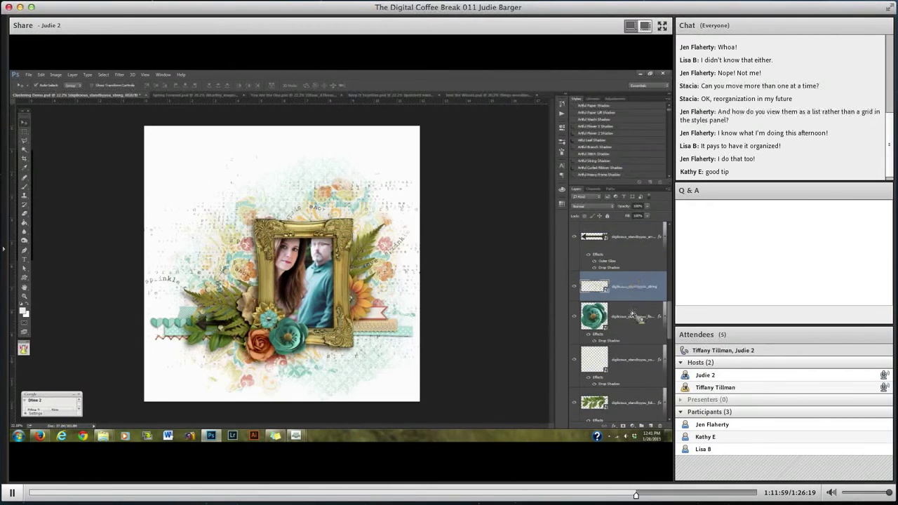
mouse_move(632, 313)
mouse_down()
mouse_move(636, 226)
mouse_move(625, 306)
mouse_up()
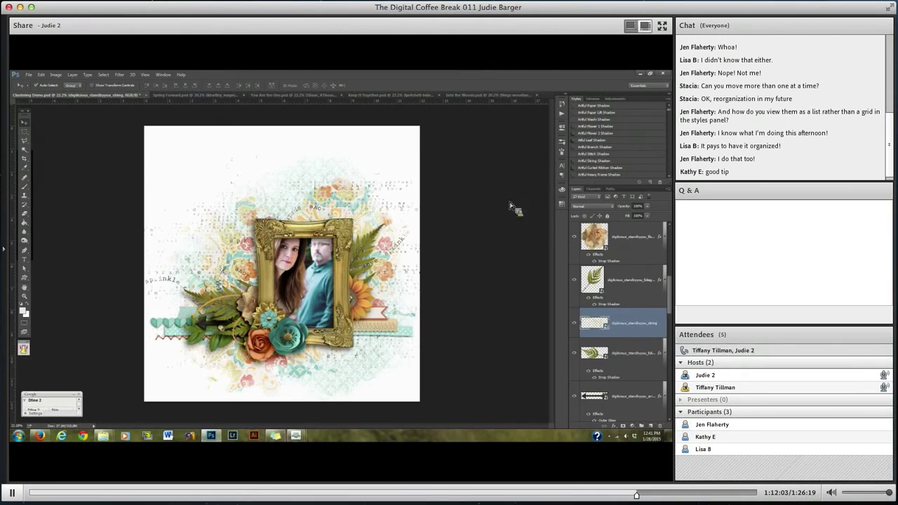
drag(511, 208, 511, 210)
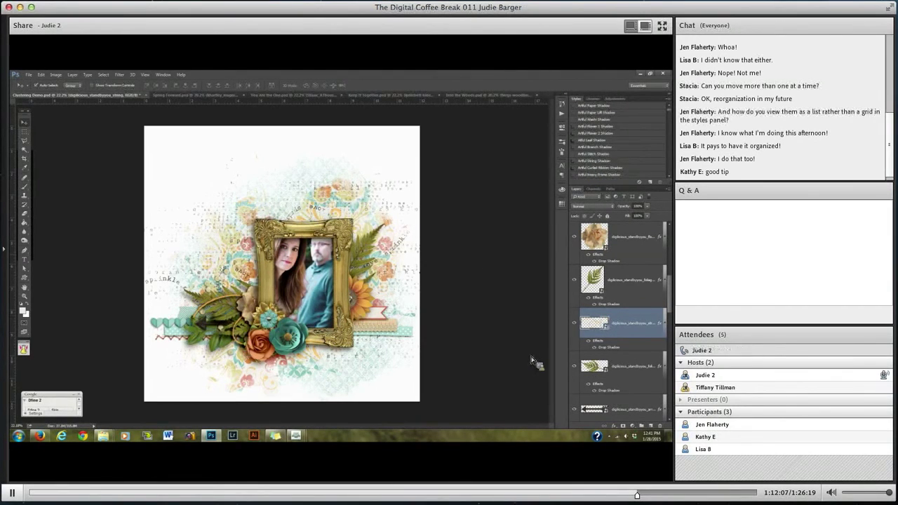
scroll(597, 344, down, 3)
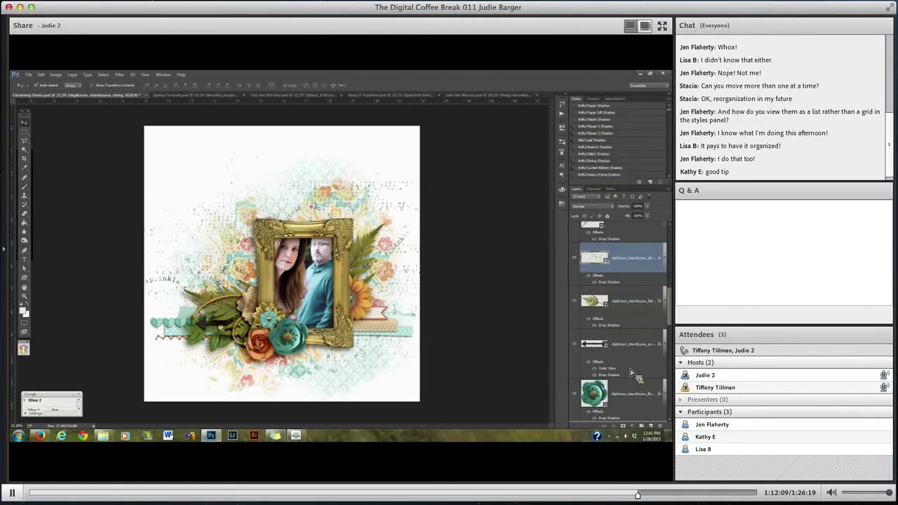
drag(631, 374, 618, 258)
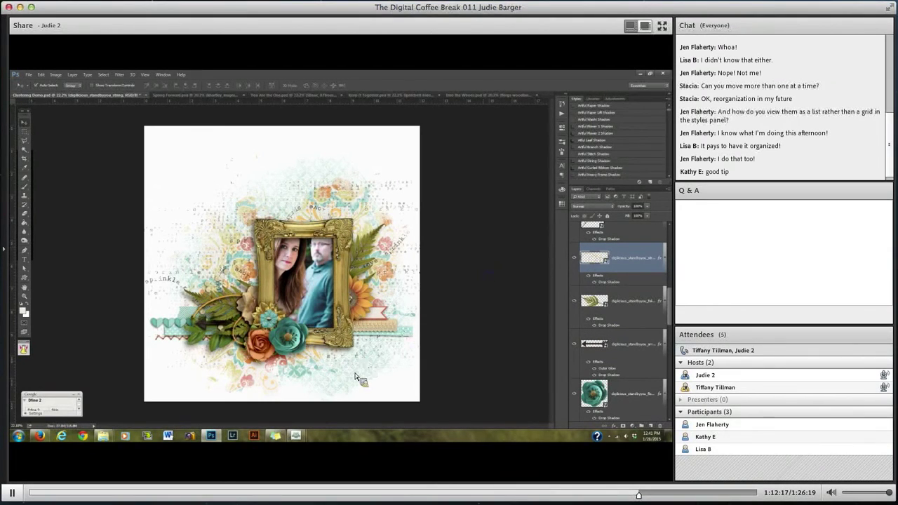
- Place the golden leaves digilicious_standbyyou_foliage01 from the Elements folder beneath the flowers at the frame's lower left corner
mouse_move(102, 436)
click(83, 415)
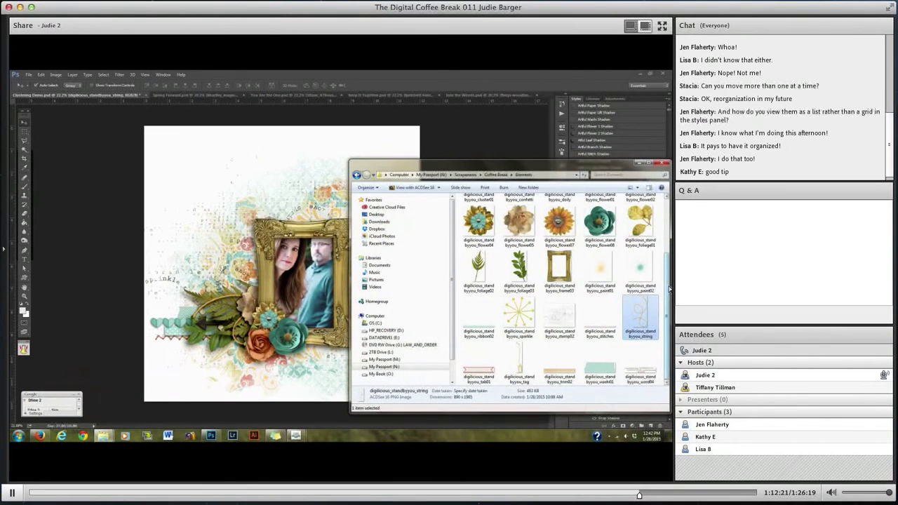
drag(640, 223, 303, 289)
mouse_move(309, 386)
mouse_down()
mouse_move(302, 382)
mouse_move(317, 393)
mouse_up()
key(Return)
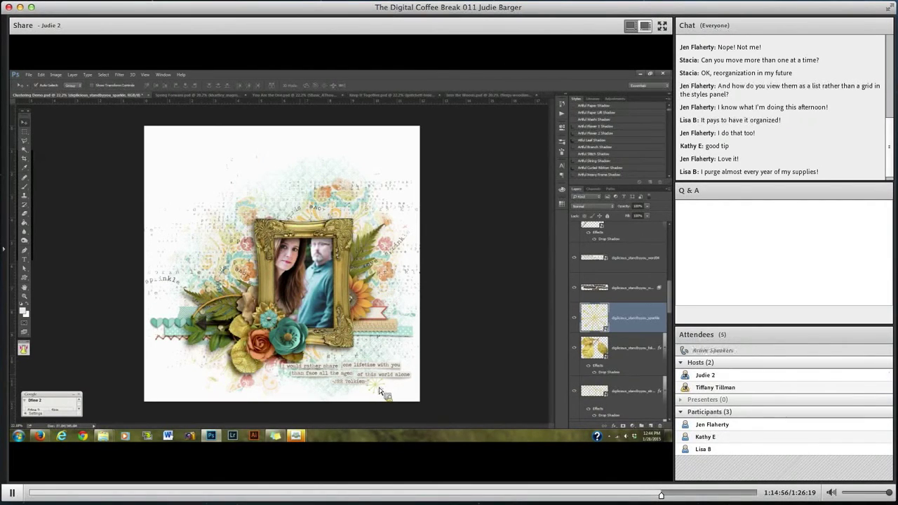
click(120, 75)
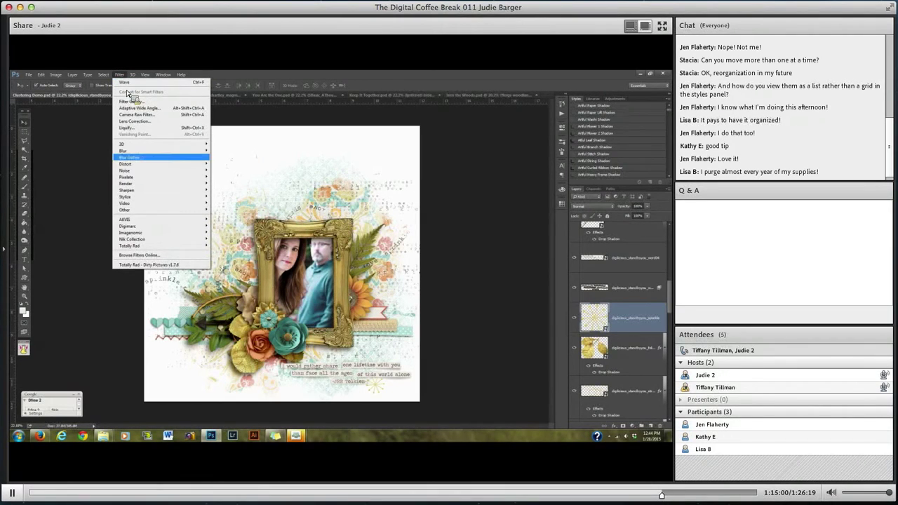
mouse_move(128, 163)
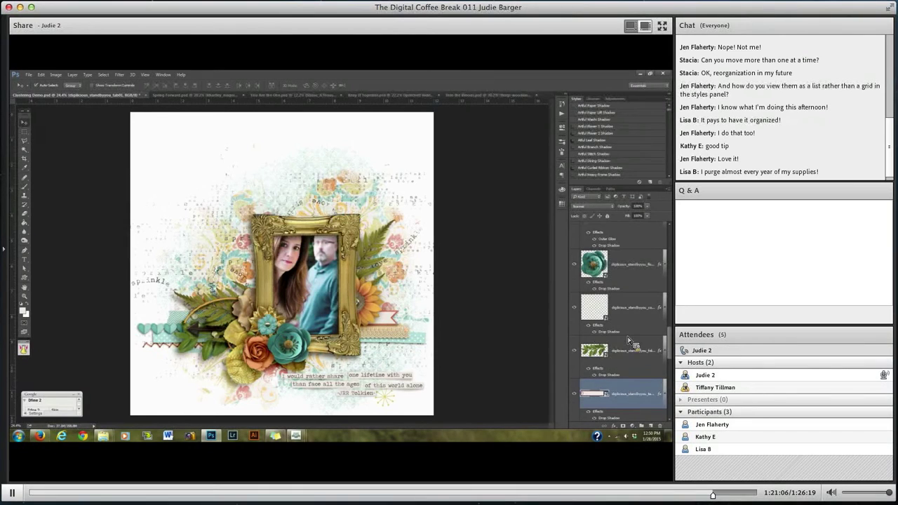
- Separate the drop shadow of digilicious_standbyyou_tab01 onto its own layer and reapply the Wave filter to that shadow
scroll(627, 367, down, 1)
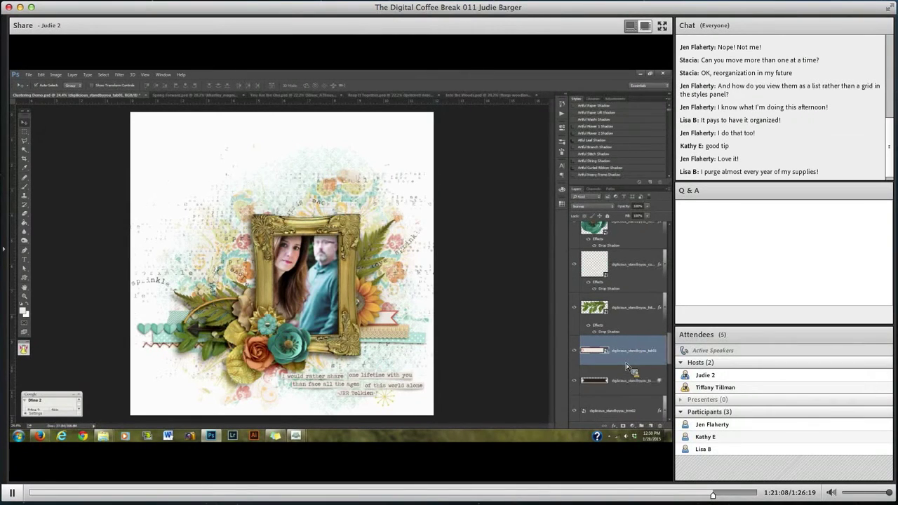
click(631, 379)
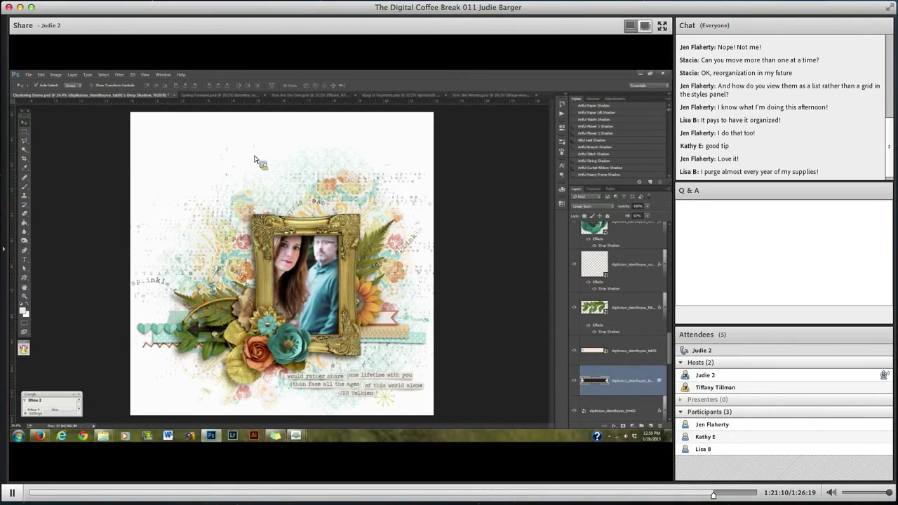
click(125, 74)
click(137, 83)
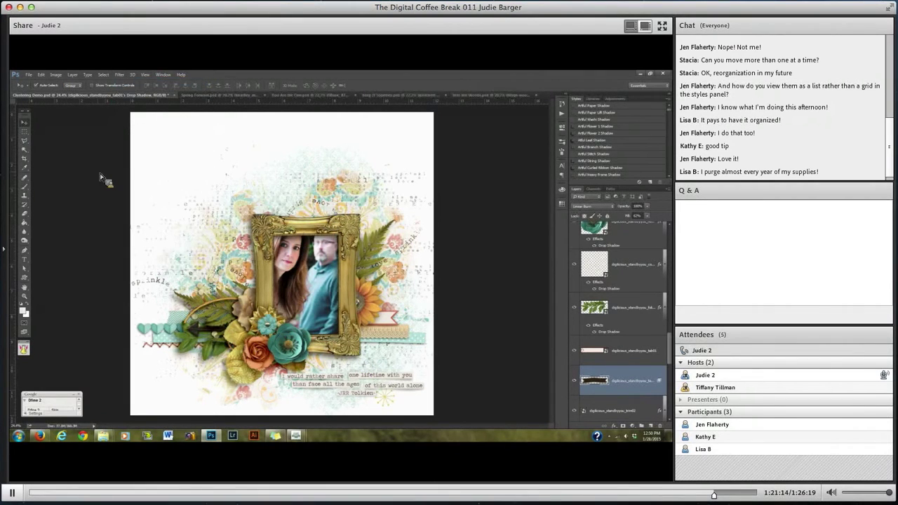